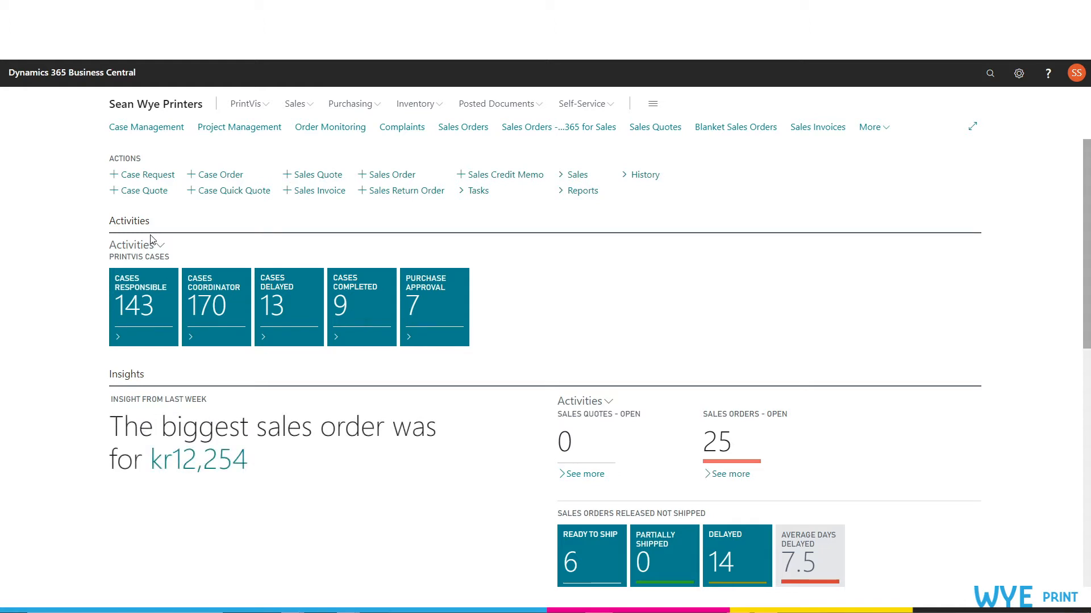
# Step: Find the Users list by searching for "user" and open the signed-in user's card
pyautogui.click(993, 80)
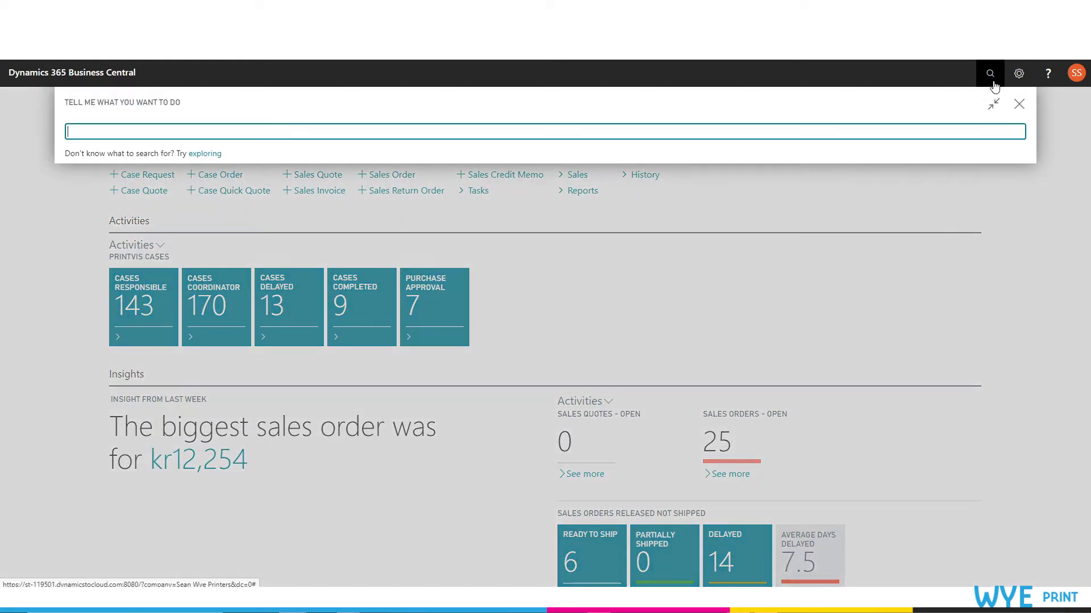
pyautogui.write('user')
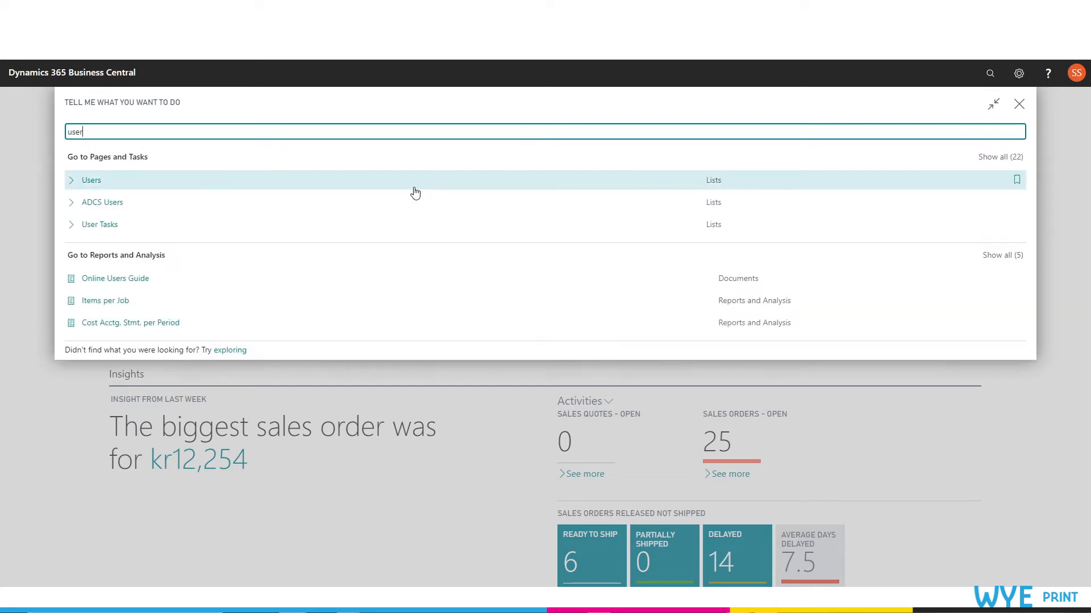
pyautogui.click(407, 182)
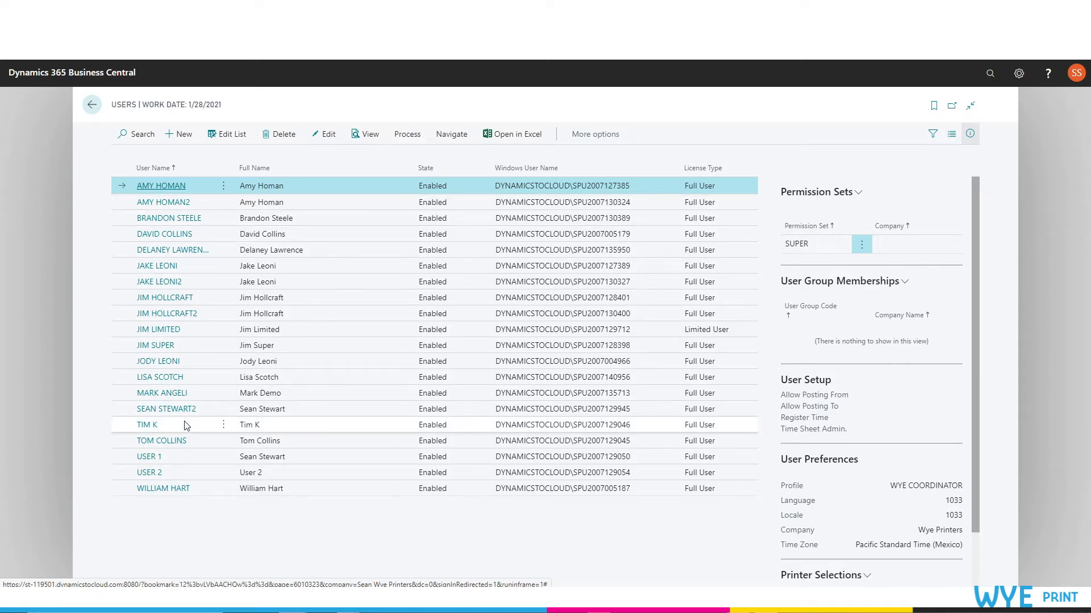
pyautogui.click(158, 407)
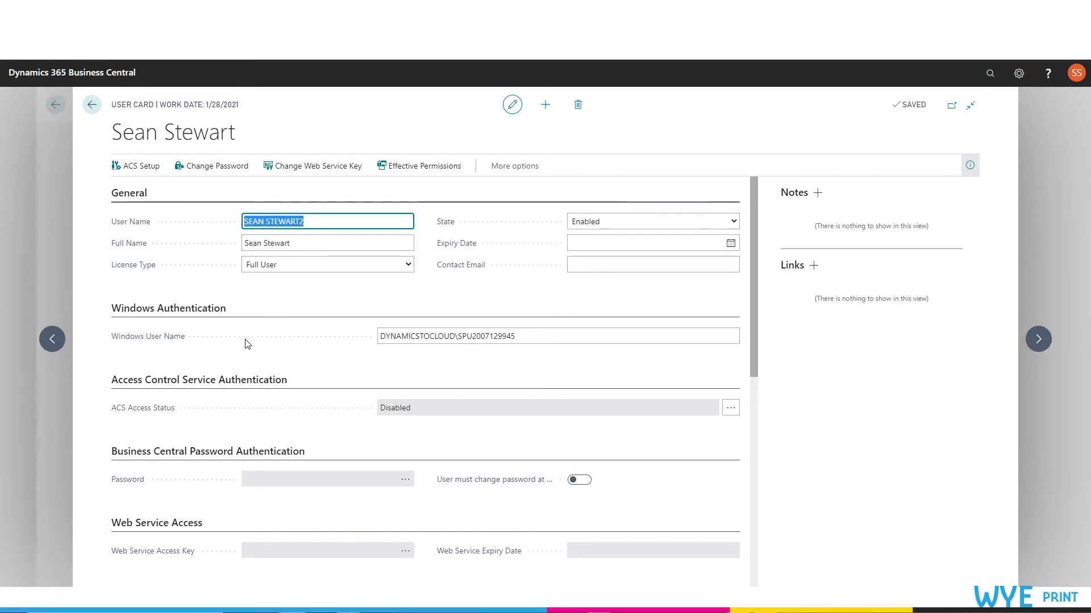
# Step: Examine the License Type options and the assigned User Permission Sets on the user card, and return to the Users list
pyautogui.click(317, 268)
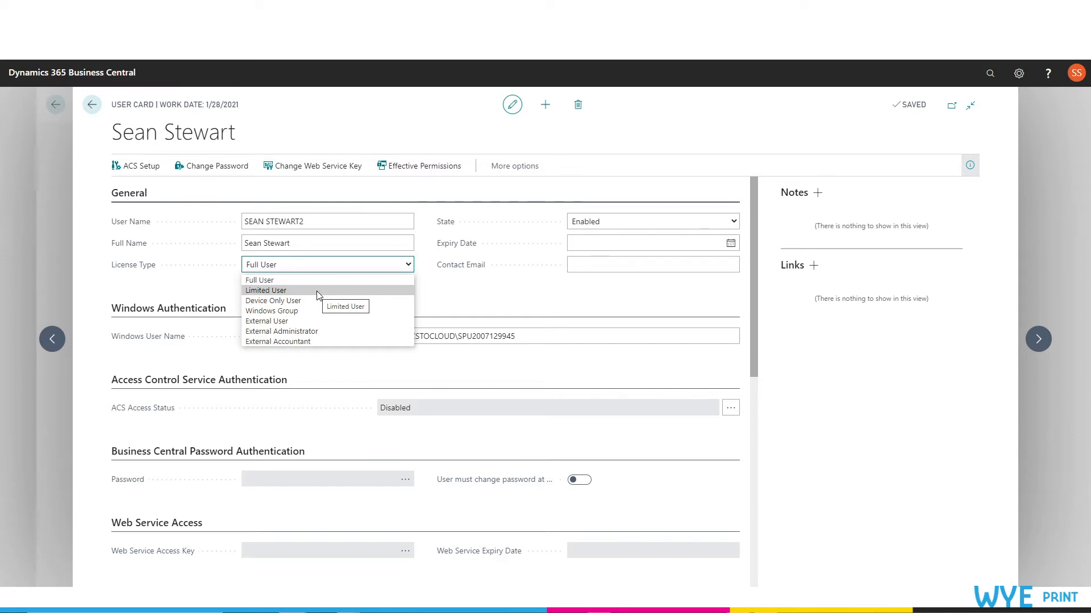
pyautogui.scroll(-10, 318, 295)
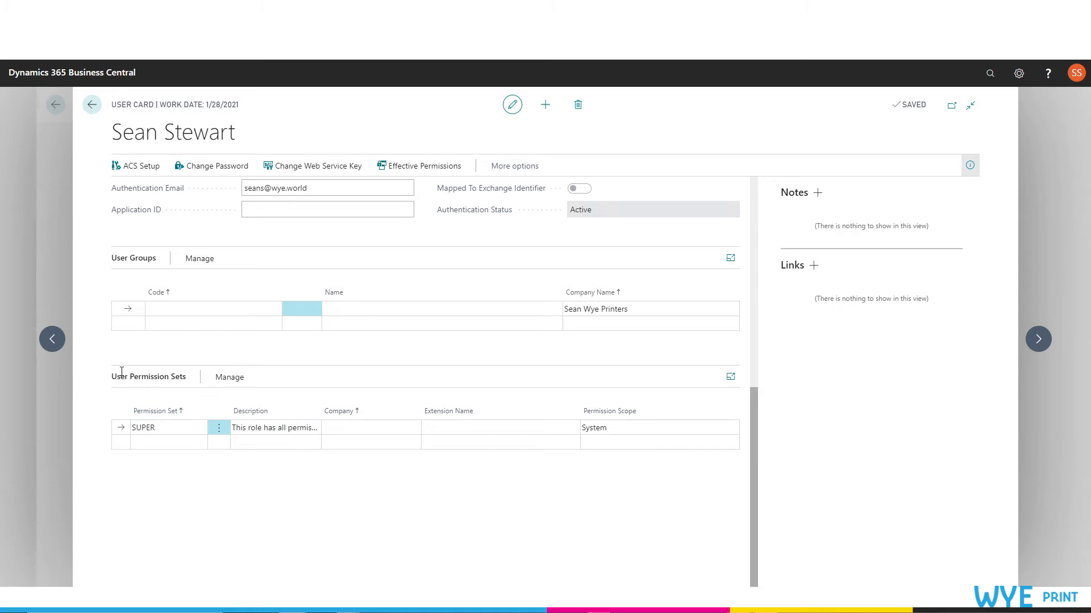
pyautogui.click(168, 429)
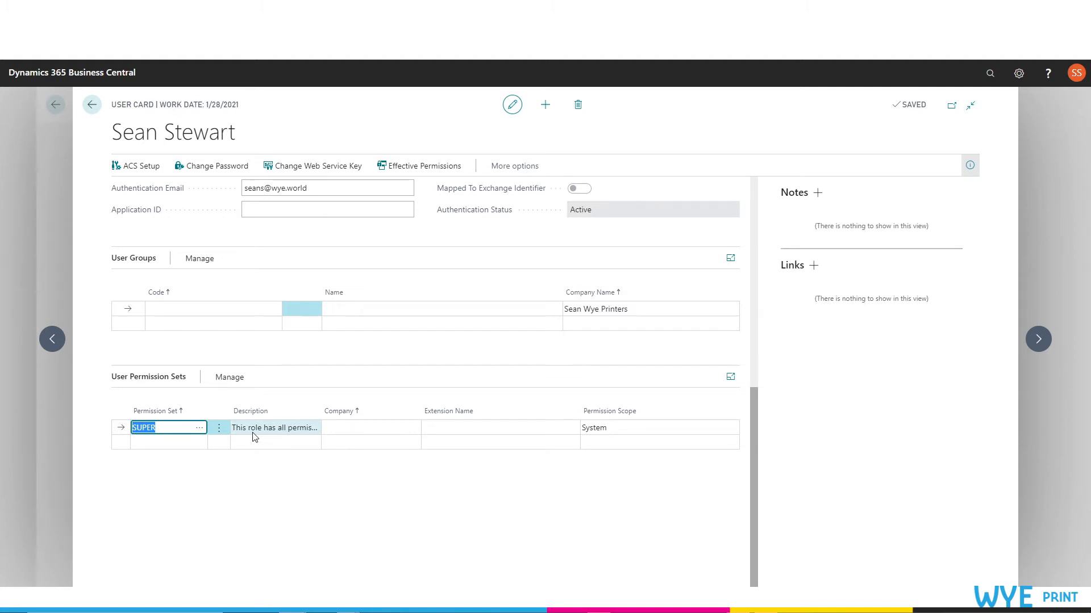
pyautogui.scroll(10, 218, 437)
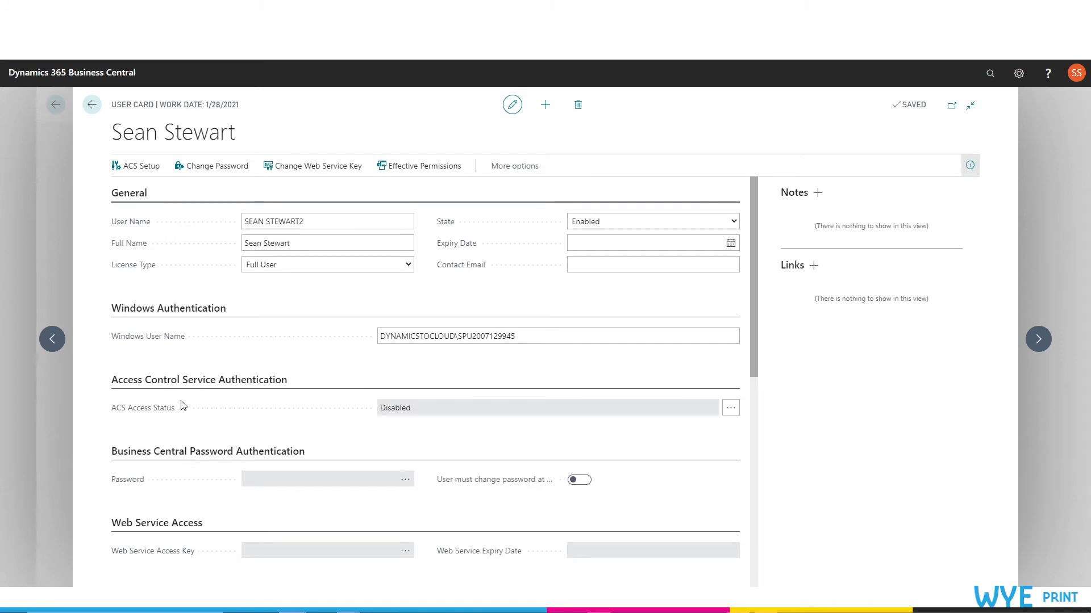
pyautogui.click(91, 106)
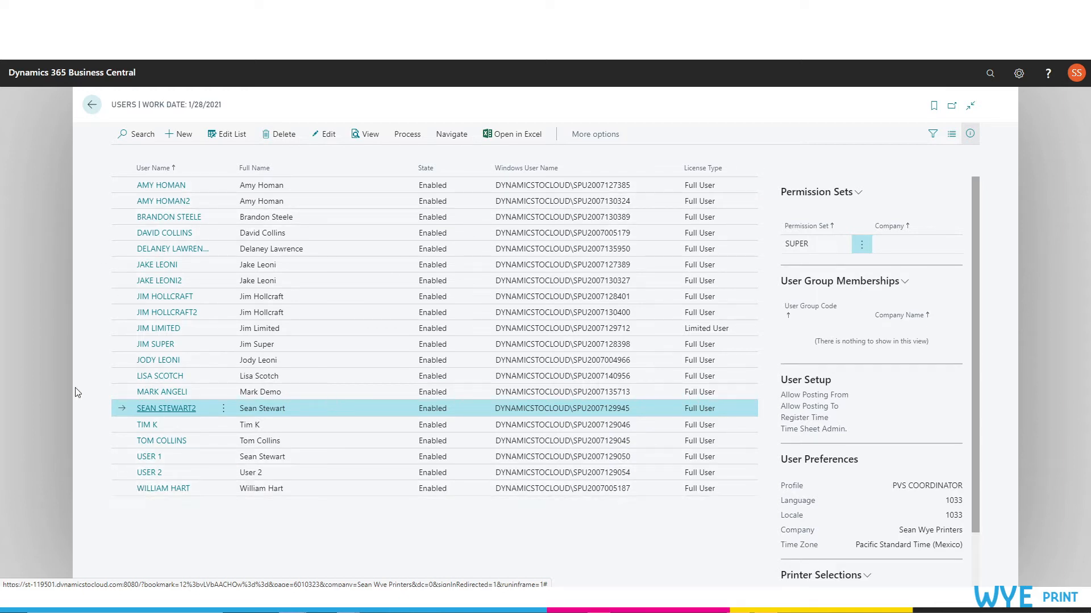
# Step: Open a blank user card, browse the permission sets available for a new user, and return to the Users list without choosing one
pyautogui.click(181, 136)
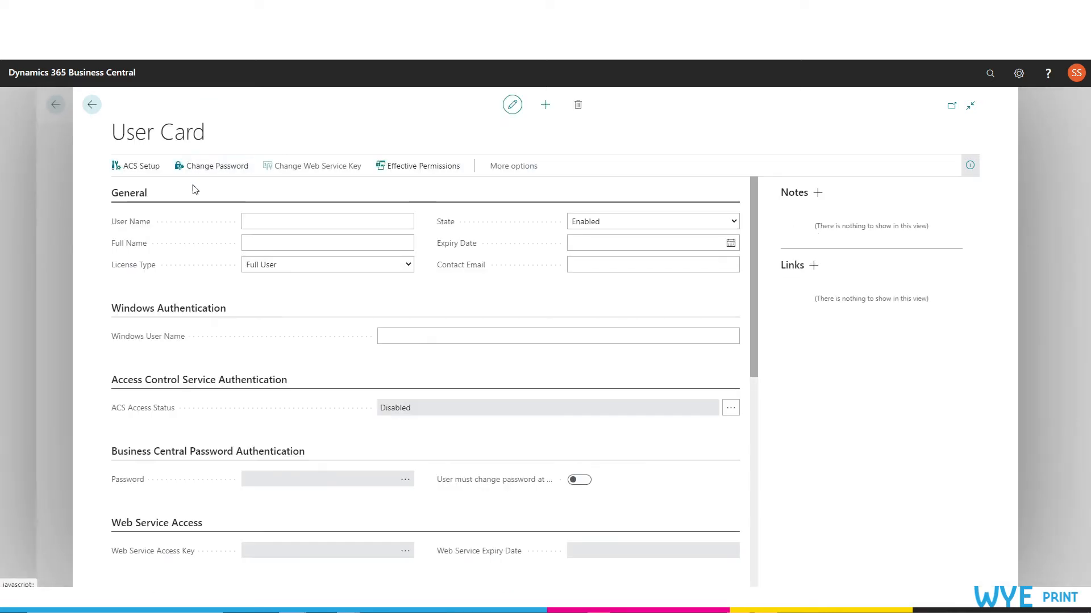
pyautogui.click(292, 244)
pyautogui.scroll(-3, 250, 284)
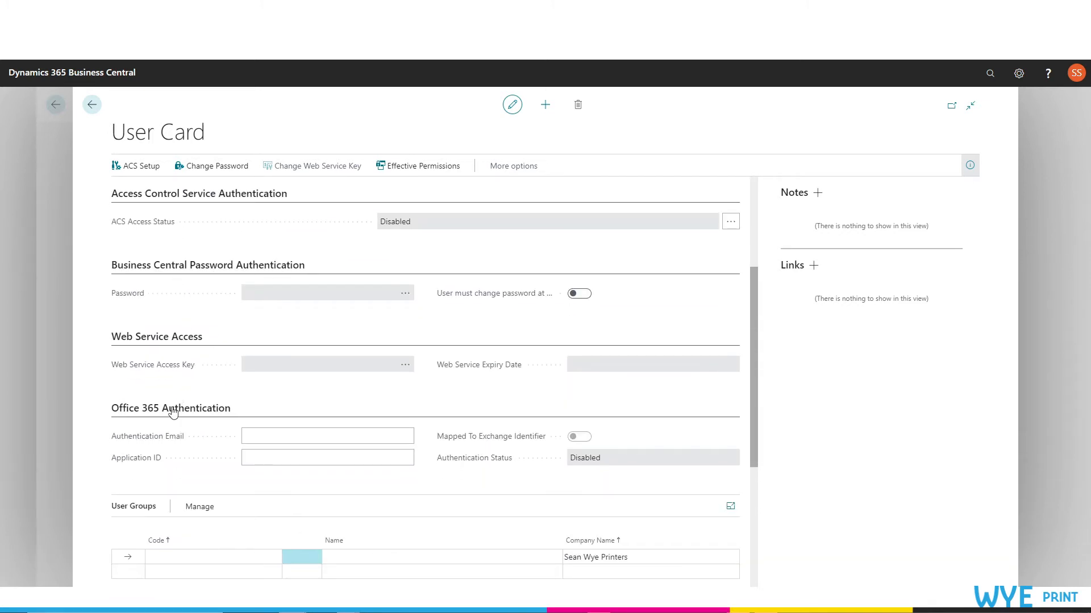
pyautogui.scroll(-5, 165, 438)
pyautogui.click(142, 426)
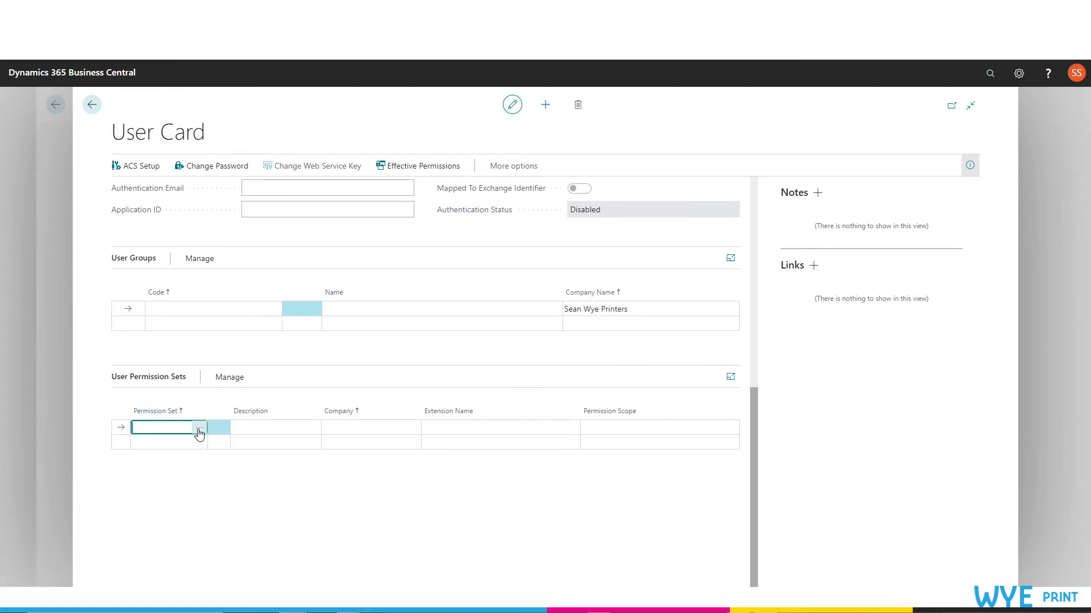
pyautogui.click(200, 431)
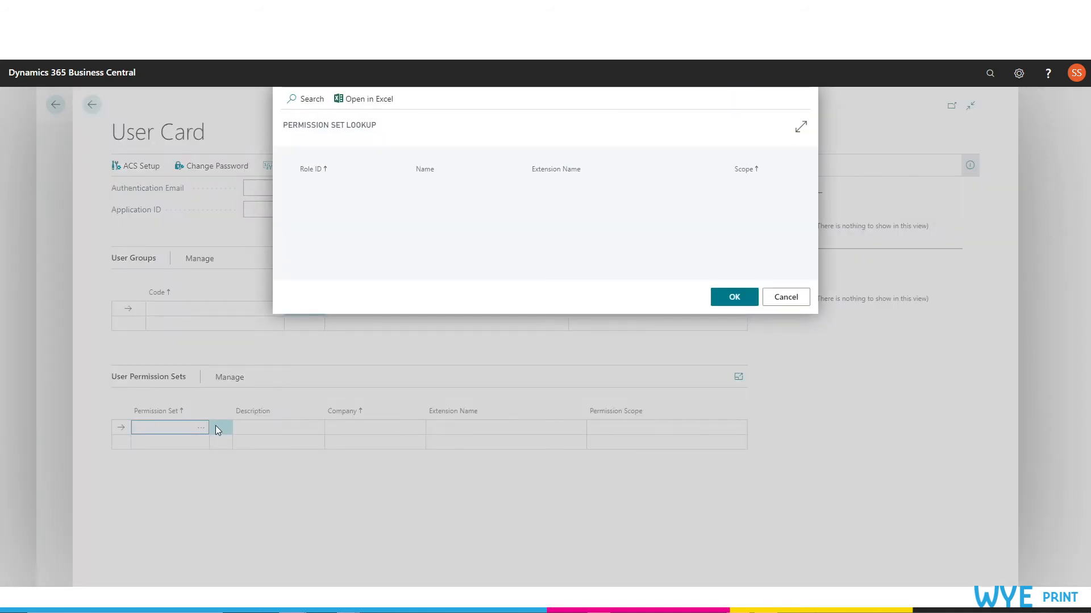
pyautogui.scroll(-3, 335, 256)
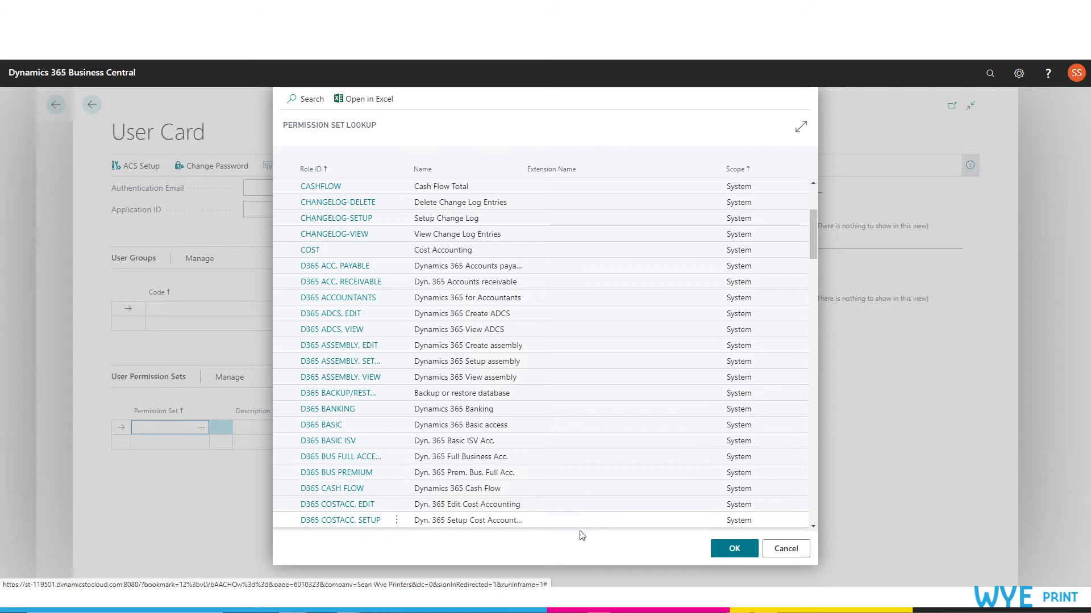
pyautogui.click(787, 549)
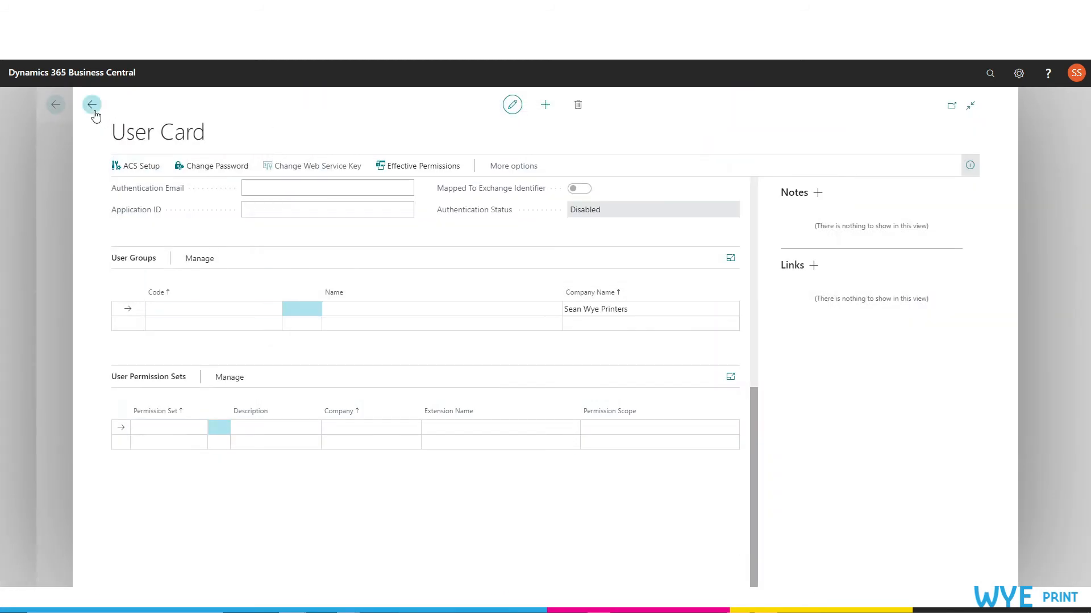
pyautogui.click(91, 105)
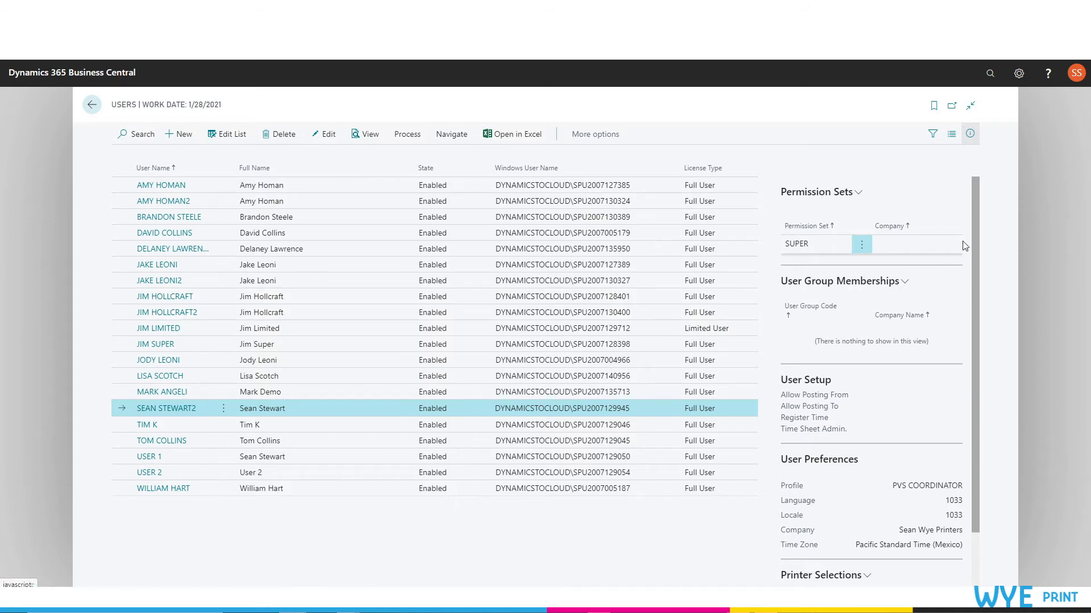
# Step: Find the PrintVis User List by searching for "printvis user" and open the signed-in user's PrintVis setup
pyautogui.click(990, 75)
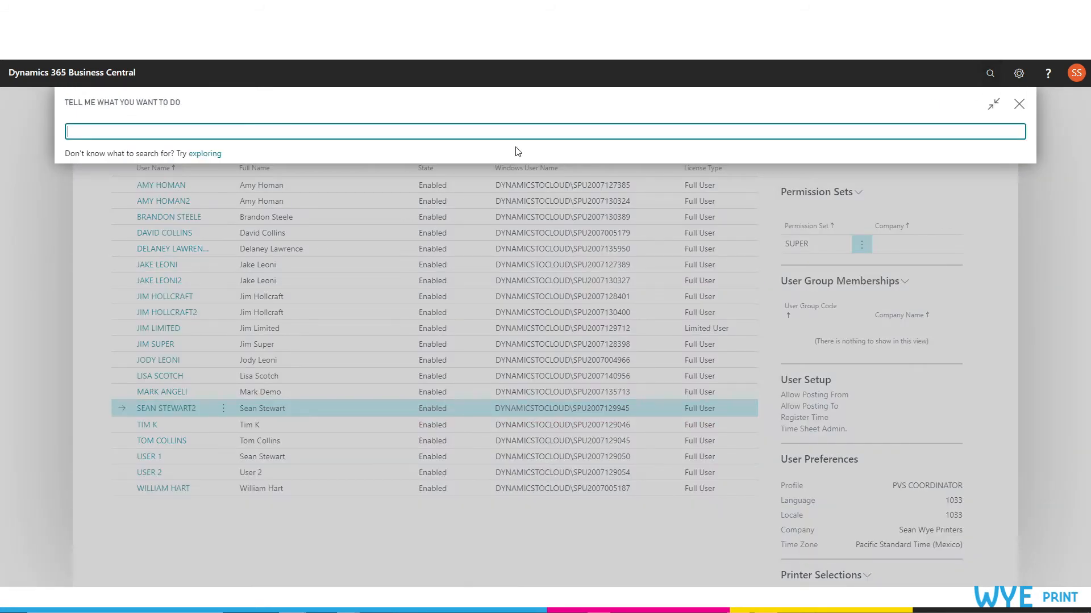
pyautogui.write('printvis user')
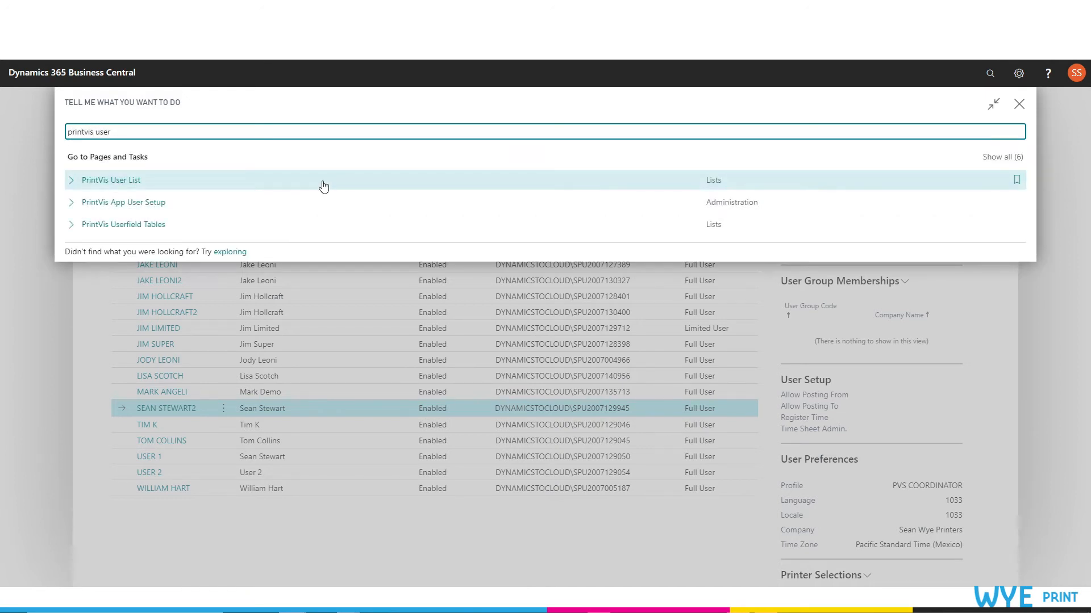
pyautogui.click(321, 181)
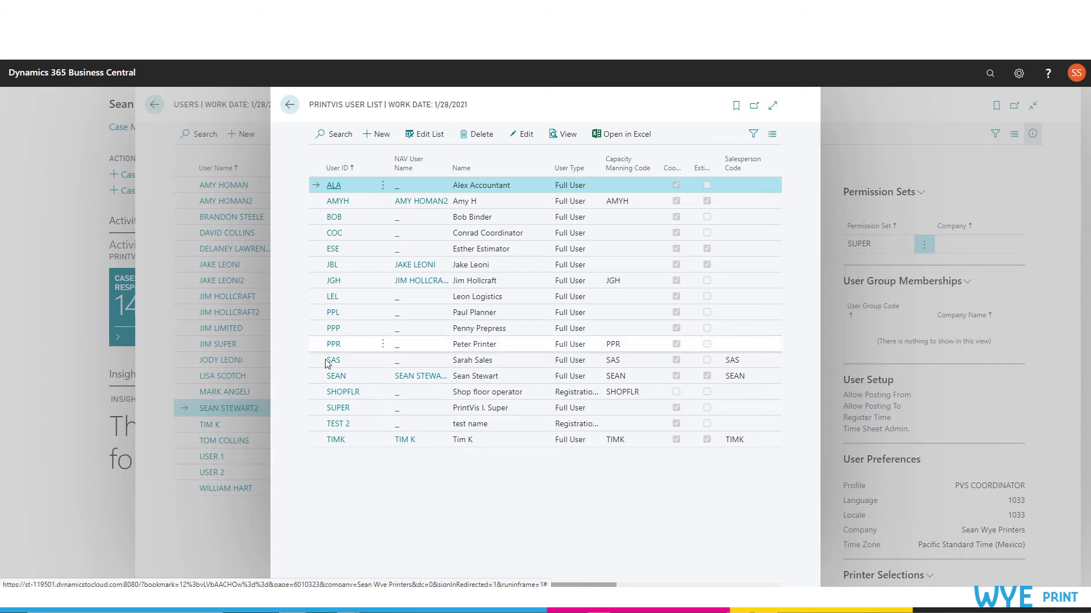
pyautogui.click(336, 377)
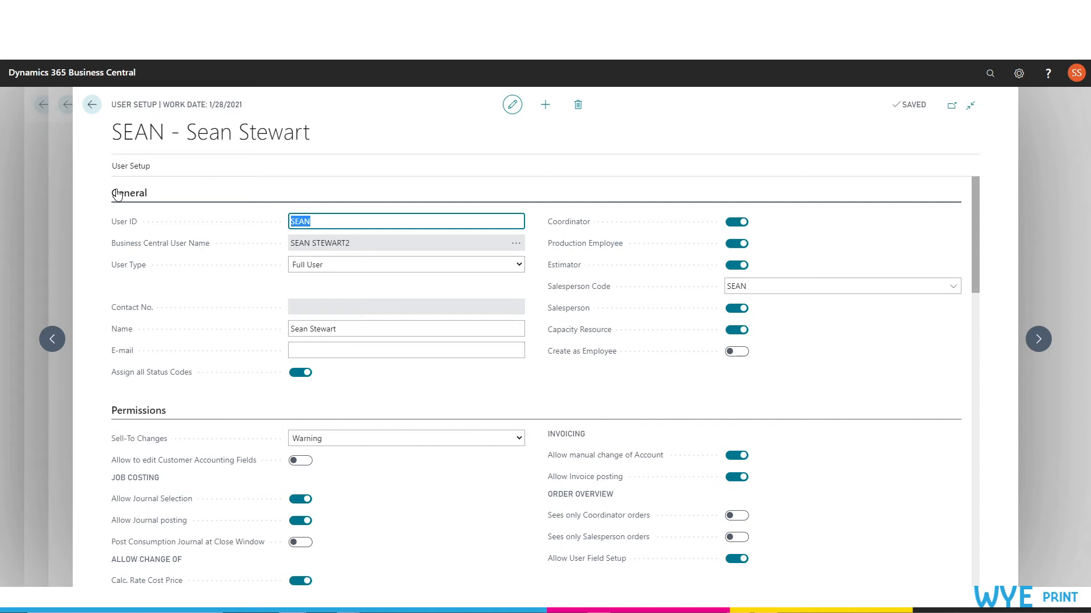
# Step: Examine the User Type options in the PrintVis user setup and return to the Users list
pyautogui.click(91, 302)
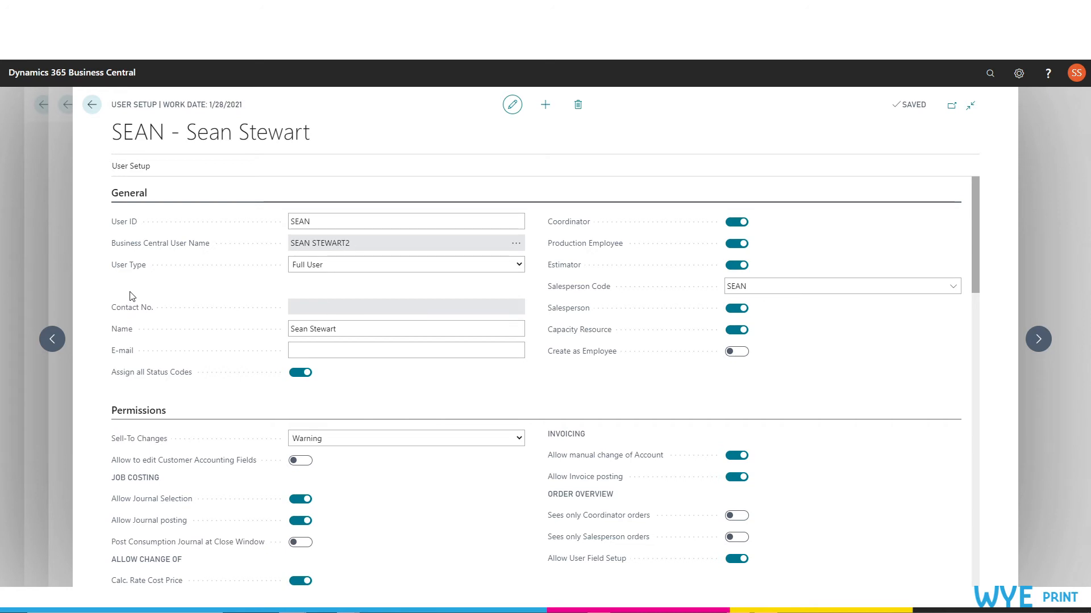
pyautogui.click(382, 267)
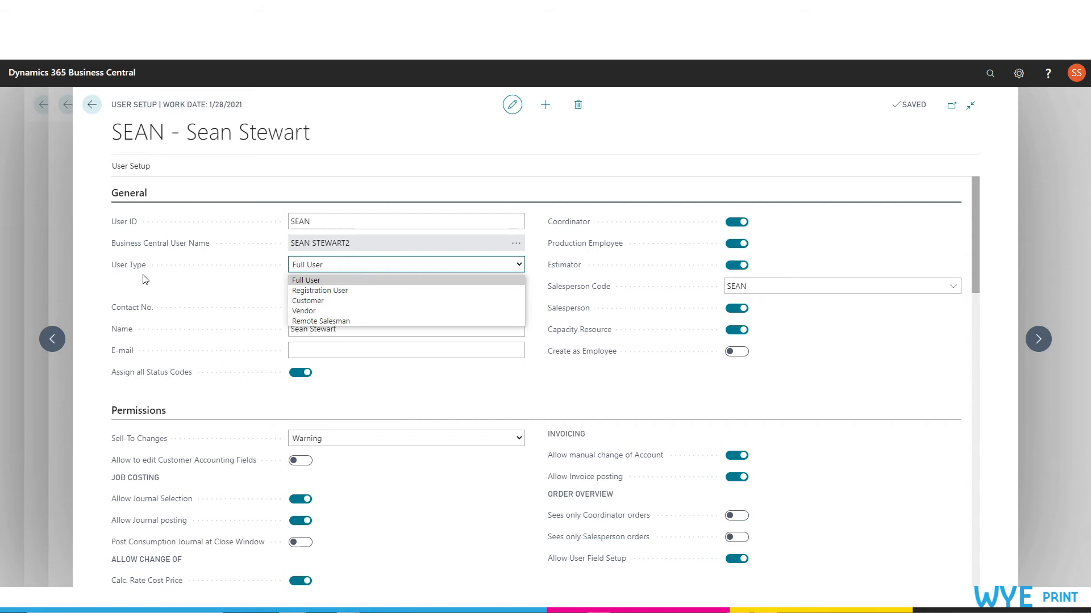
pyautogui.click(91, 105)
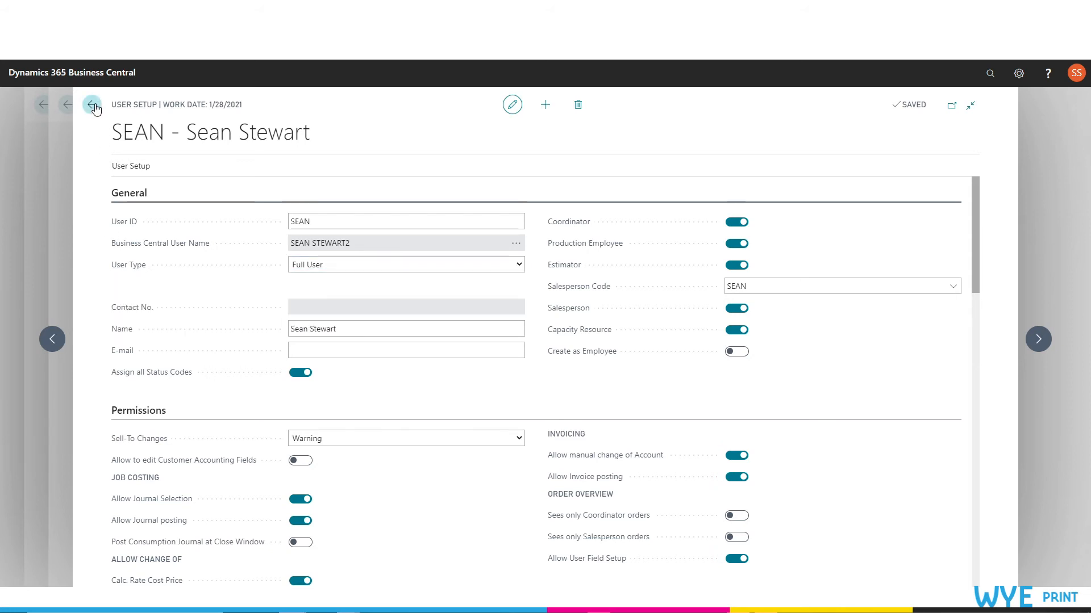
pyautogui.click(289, 105)
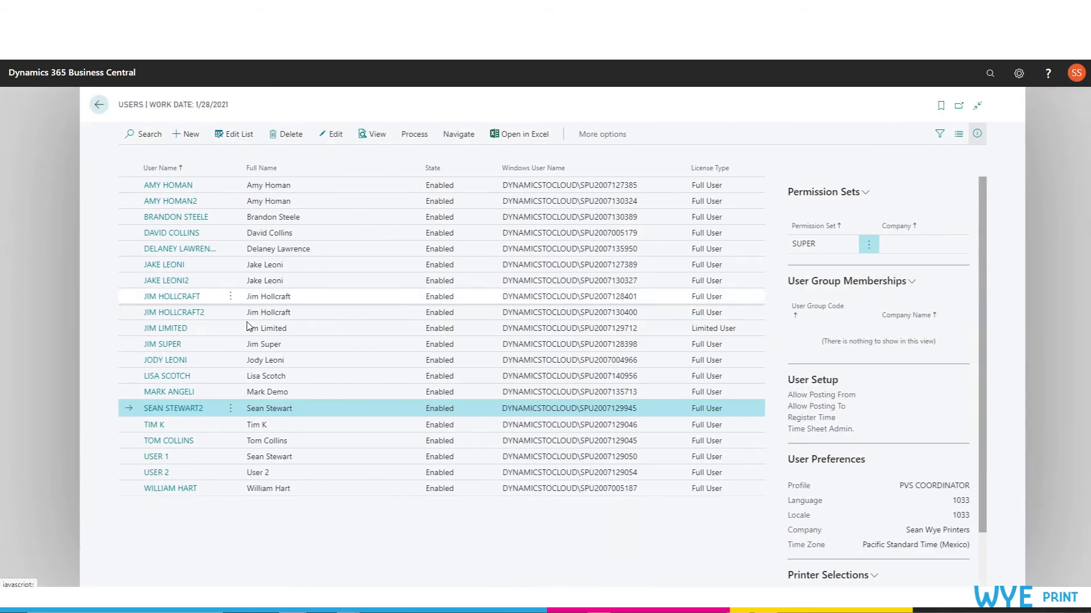
# Step: Reopen the signed-in user's Business Central card, check the License Type options for comparison, and return to the Users list
pyautogui.click(222, 410)
pyautogui.click(209, 495)
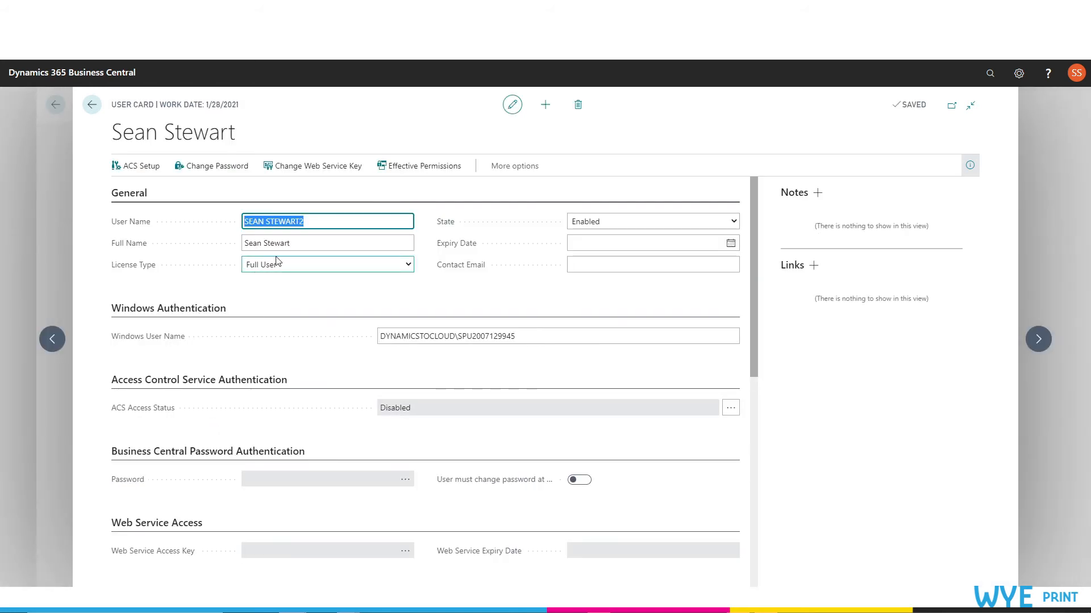
pyautogui.click(288, 267)
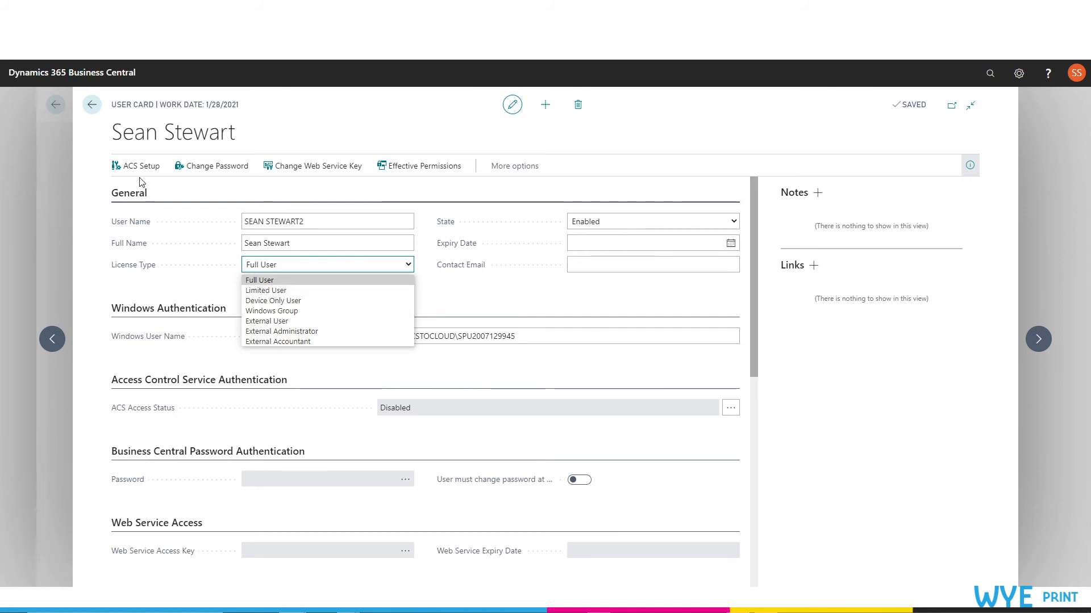
pyautogui.click(92, 105)
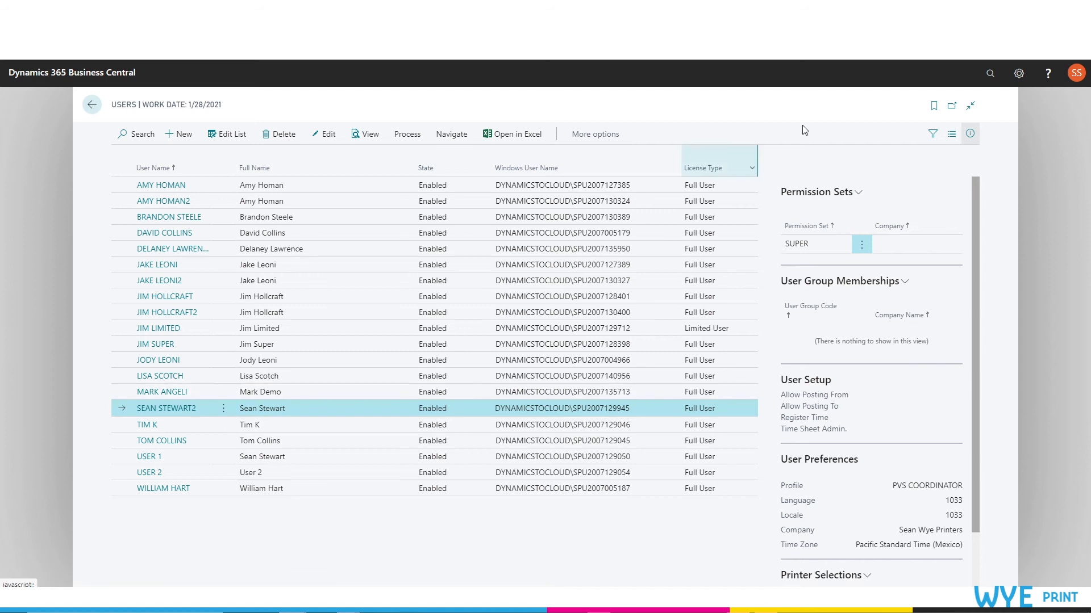
# Step: Search for "printvis us", reopen the PrintVis User List and display the signed-in user's PrintVis setup
pyautogui.click(989, 72)
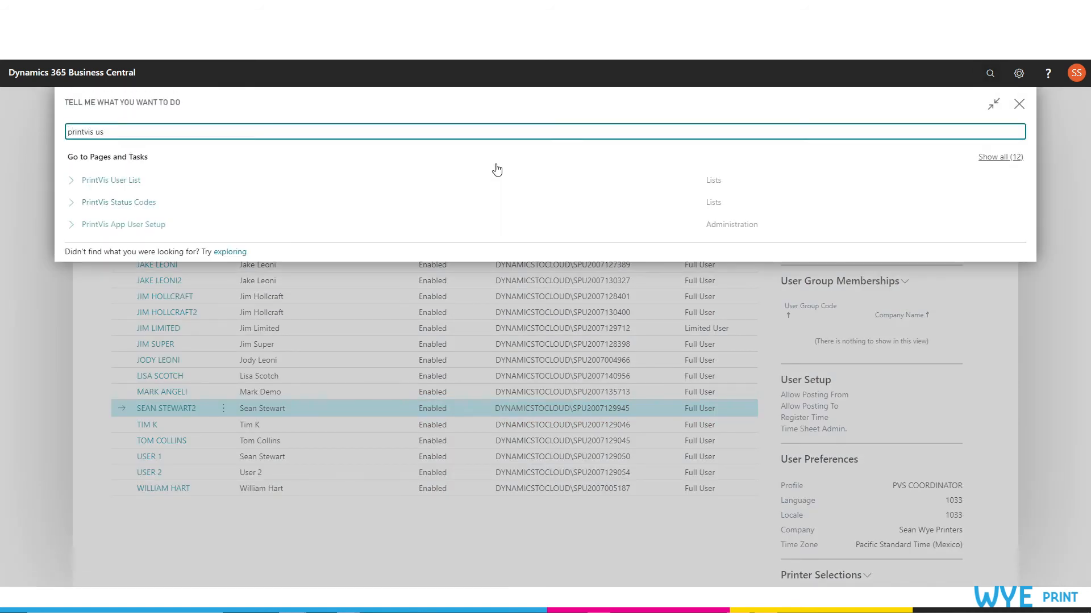
pyautogui.click(282, 189)
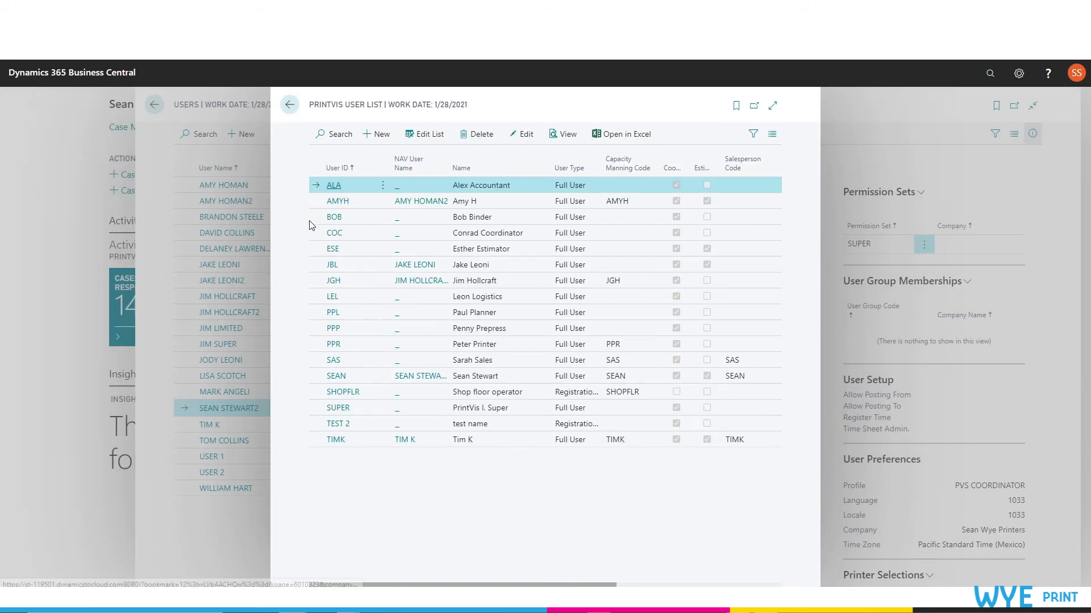
pyautogui.click(345, 378)
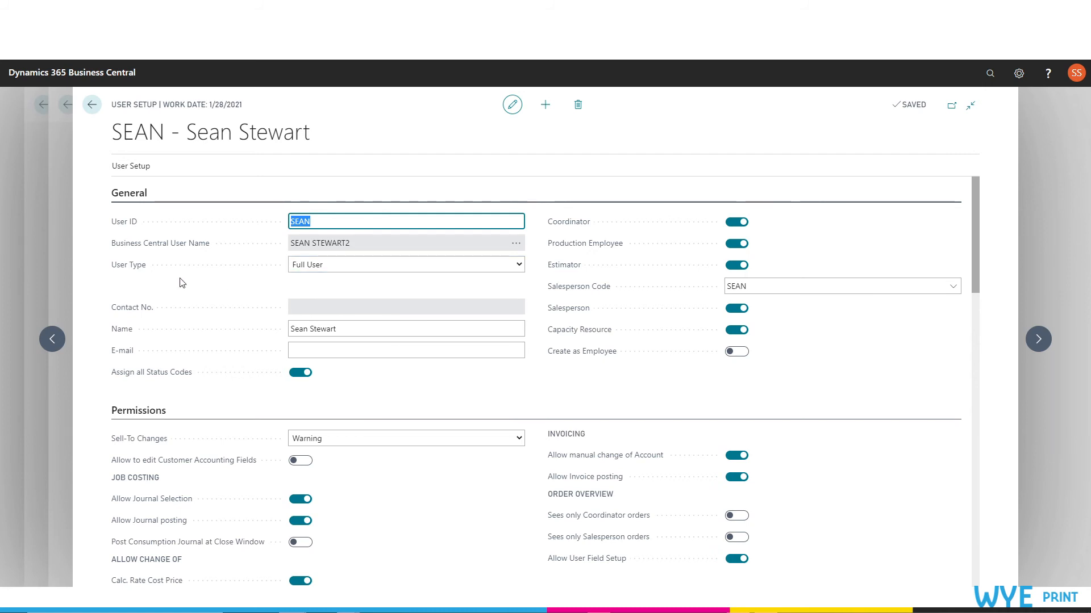
# Step: Review the User Type and the settings in the General and Permissions sections of the PrintVis user setup
pyautogui.click(309, 278)
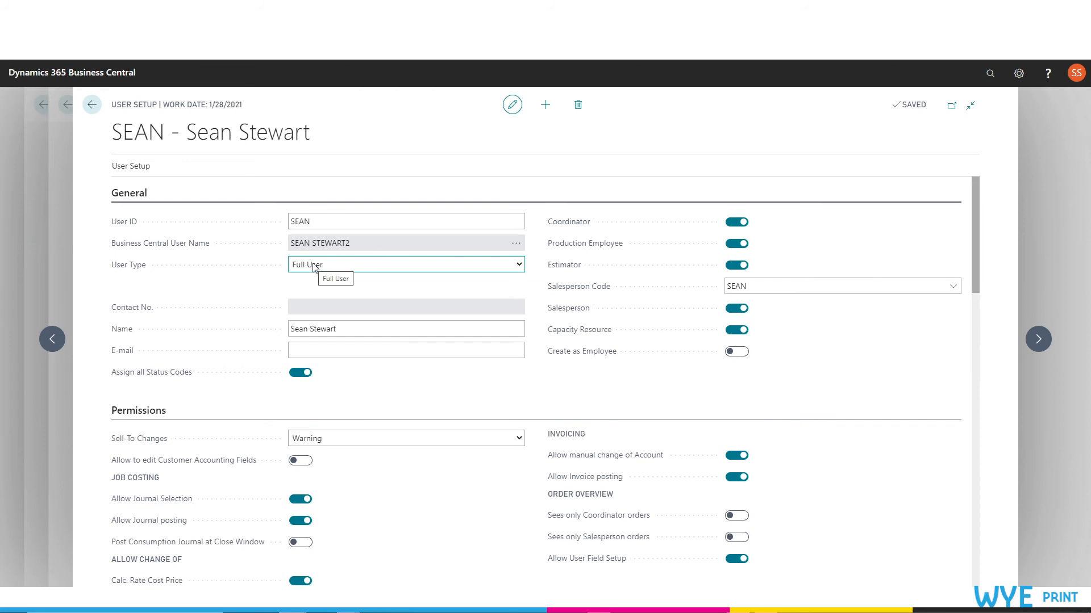
pyautogui.scroll(-2, 295, 330)
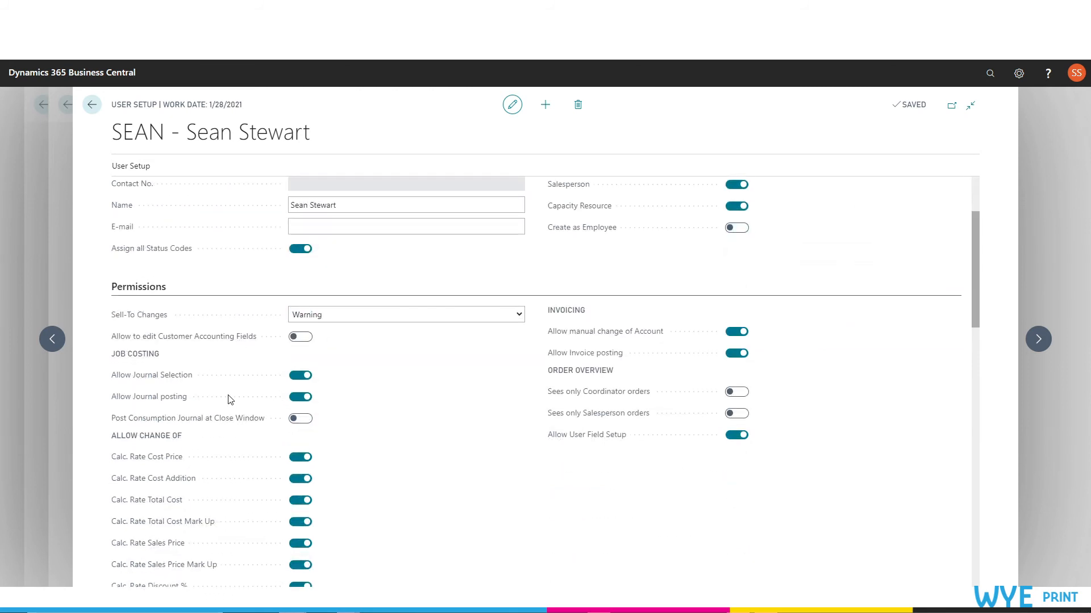
pyautogui.scroll(-2, 256, 369)
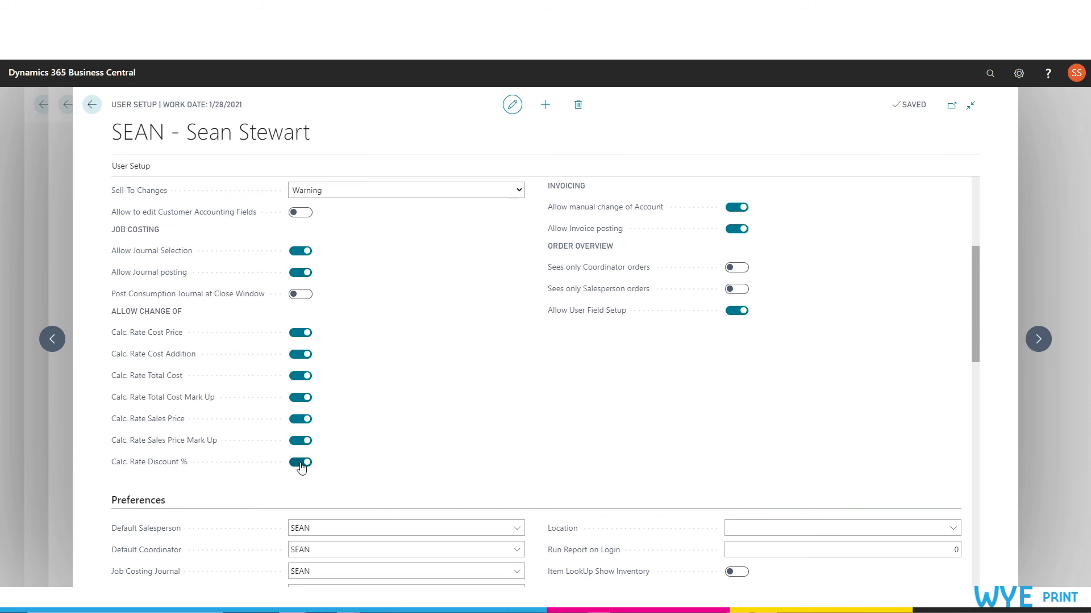
pyautogui.scroll(4, 250, 254)
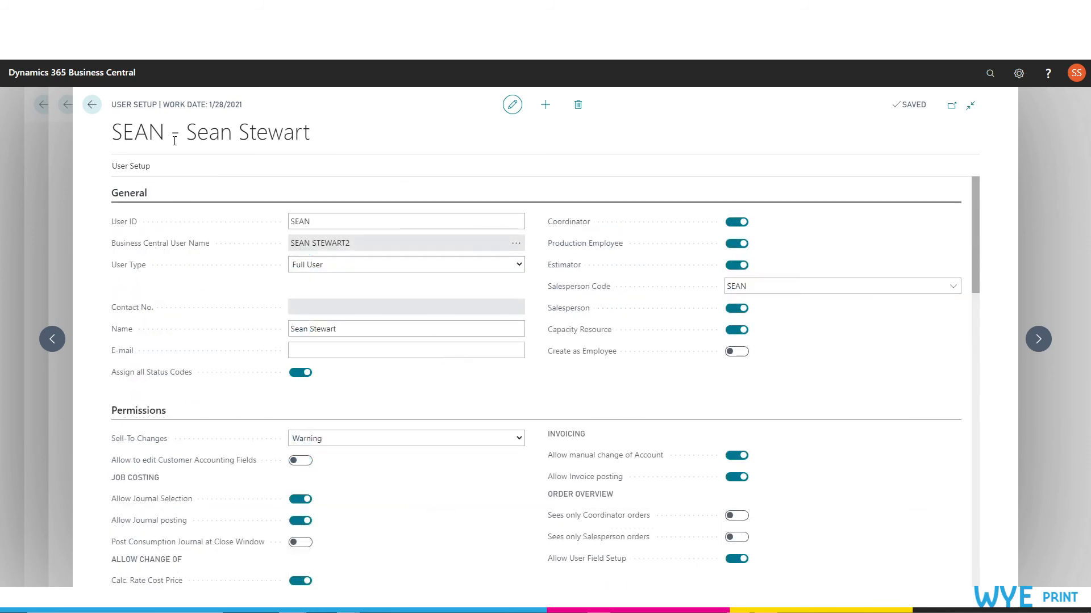
pyautogui.scroll(-2, 194, 248)
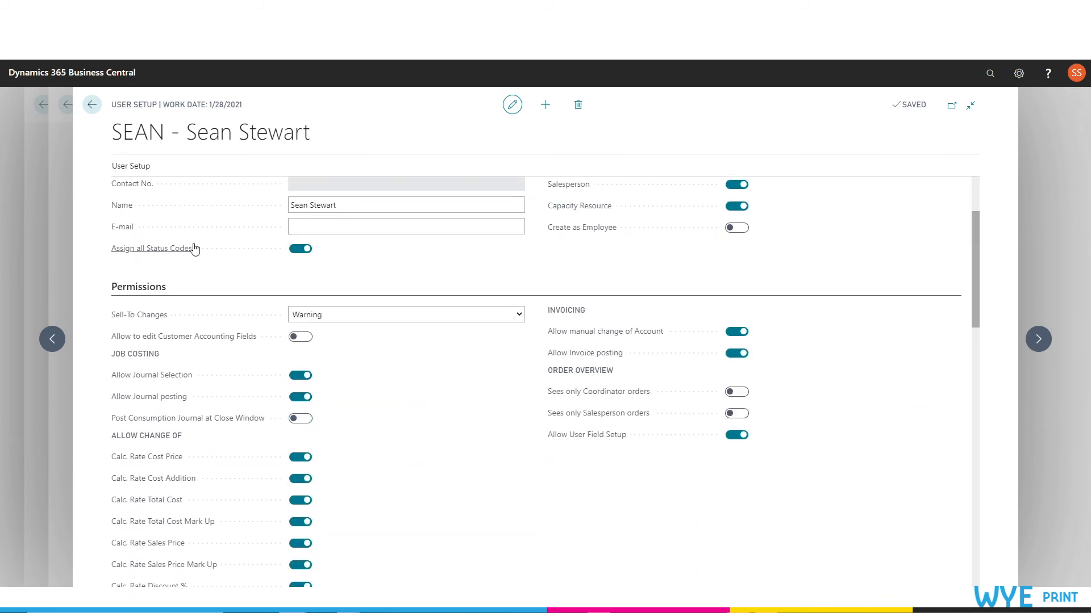
# Step: Review the Preferences, Case Management, Production, Purchase, Cloud Preferences and Info sections of the user setup, and return to the PrintVis User List
pyautogui.scroll(-6, 201, 305)
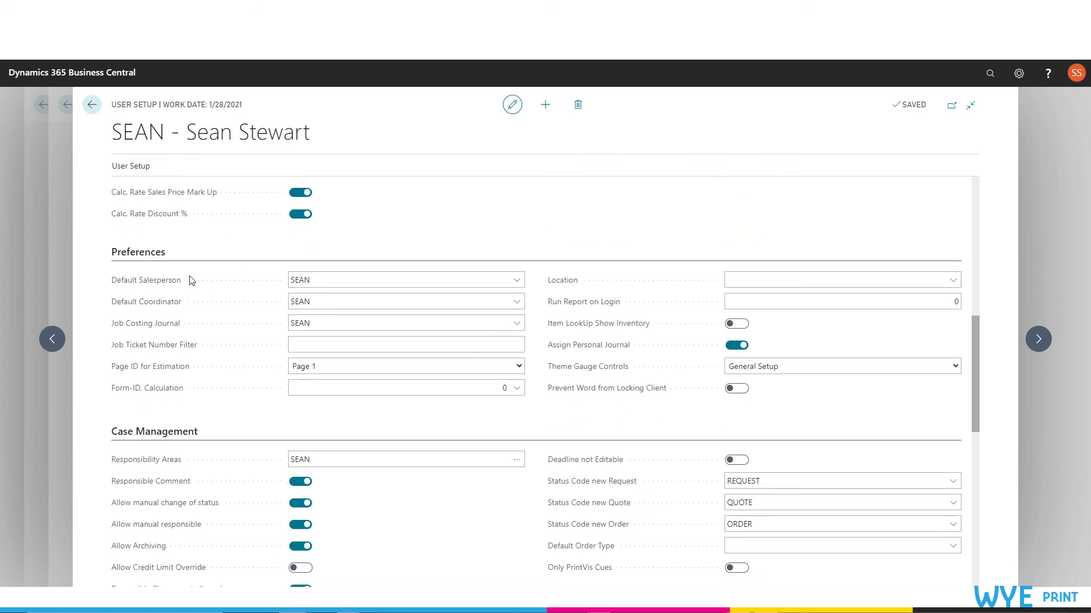
pyautogui.scroll(-3, 183, 267)
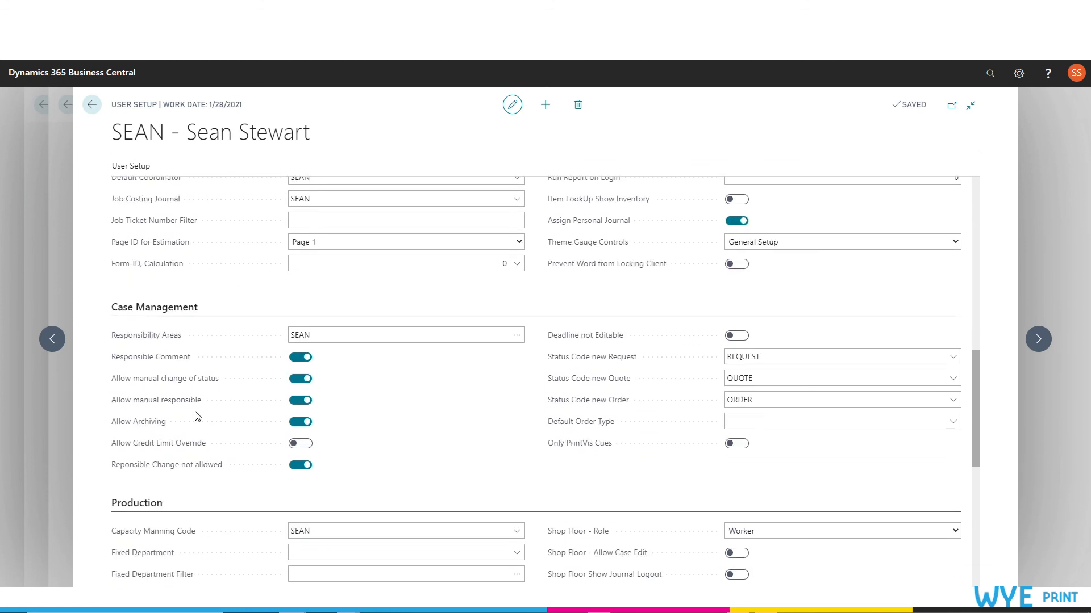
pyautogui.scroll(3, 190, 421)
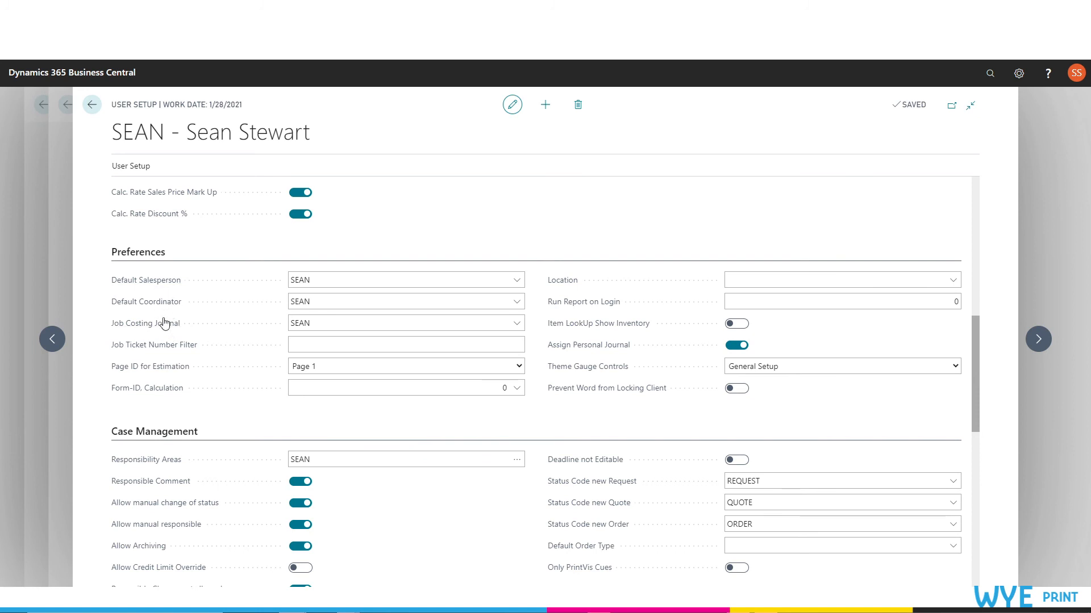
pyautogui.scroll(-4, 172, 420)
pyautogui.scroll(-3, 172, 423)
pyautogui.scroll(2, 150, 351)
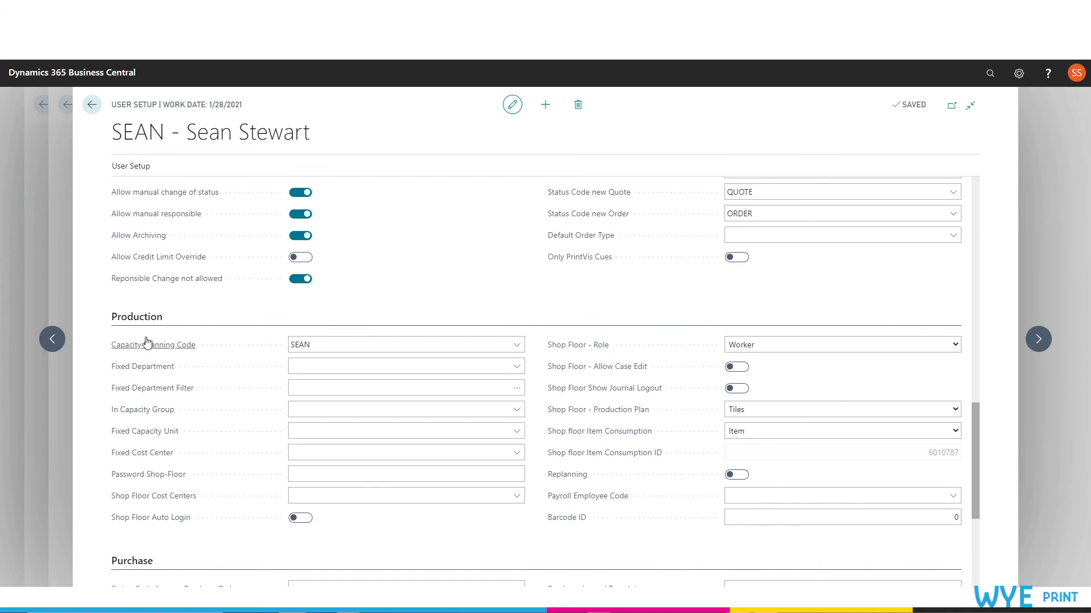
pyautogui.scroll(-4, 216, 339)
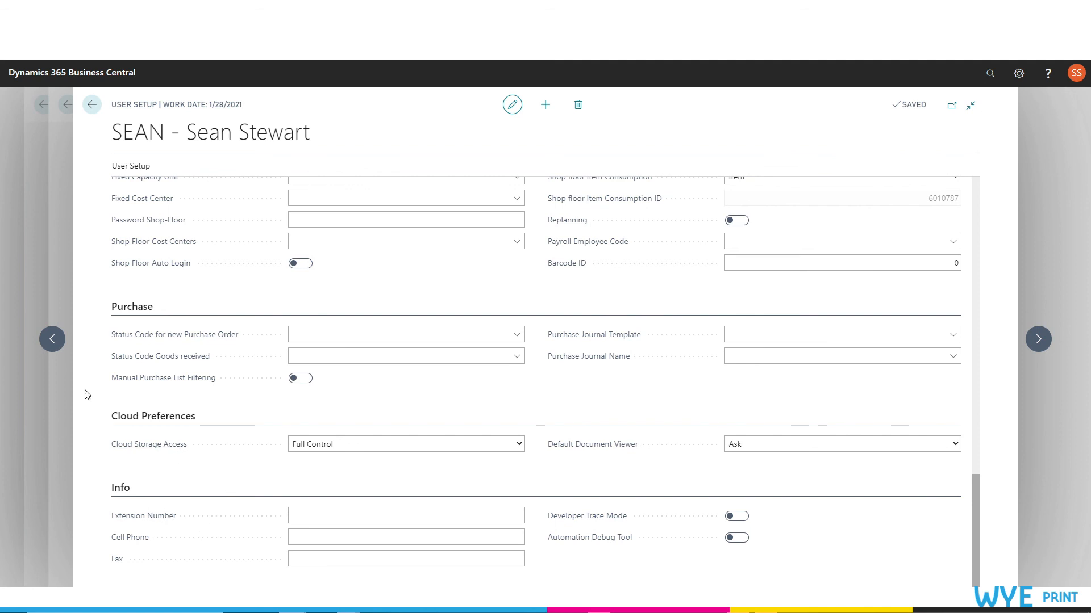
pyautogui.click(92, 104)
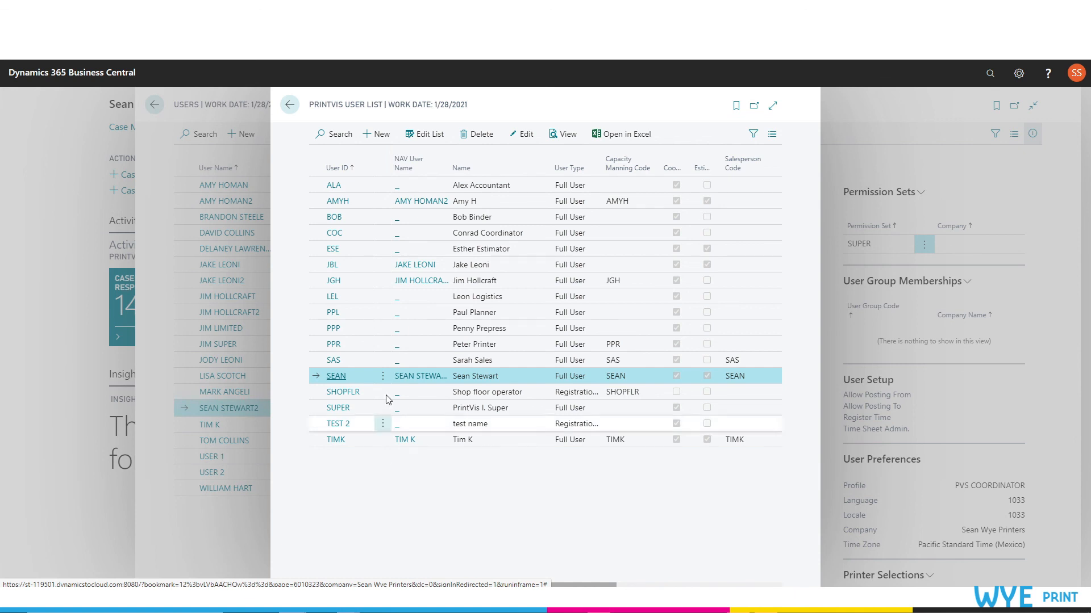
# Step: Start a new PrintVis user setup and review its Business Central User Name field and the General and Permissions settings
pyautogui.click(379, 141)
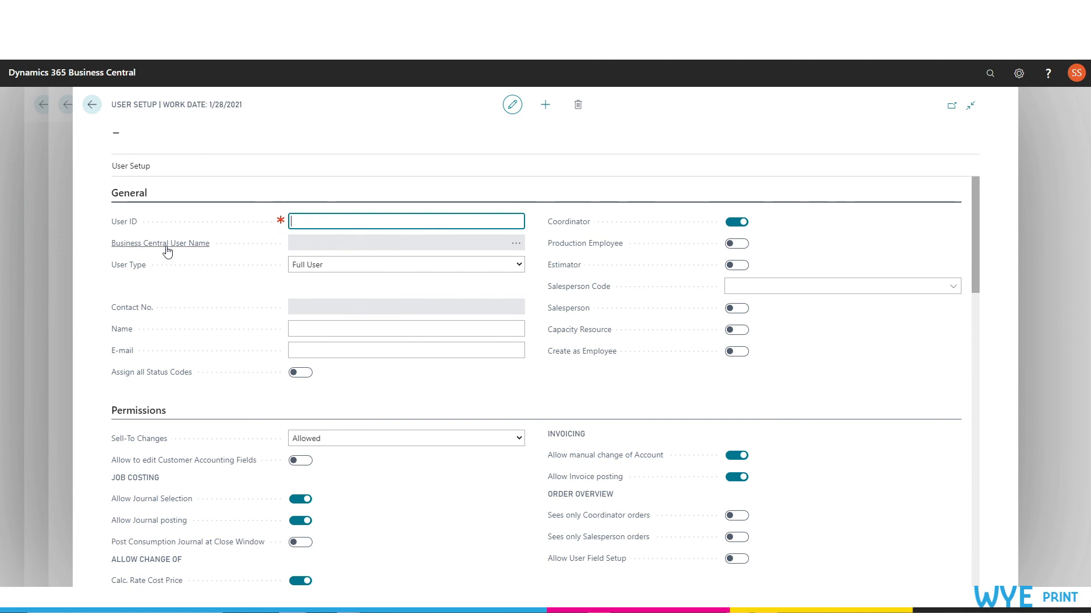
pyautogui.moveTo(174, 252)
pyautogui.click(338, 245)
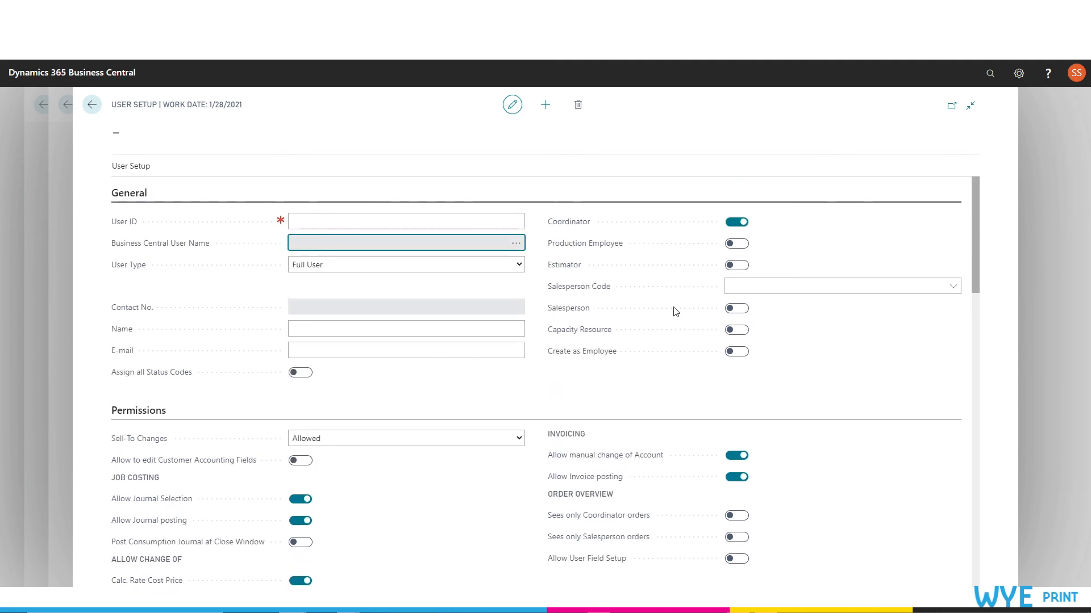
pyautogui.scroll(-1, 484, 446)
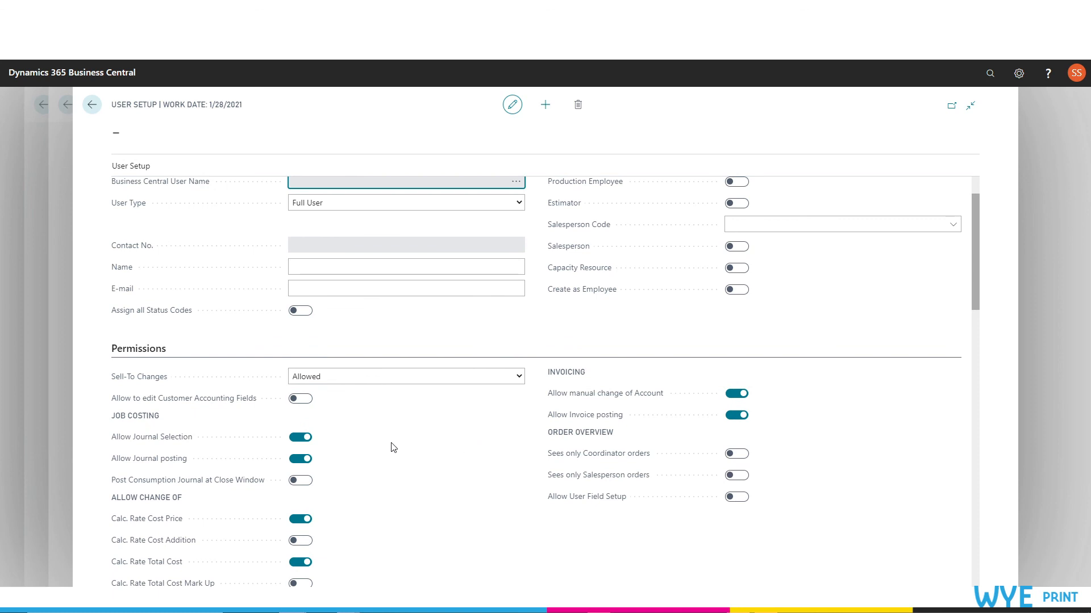